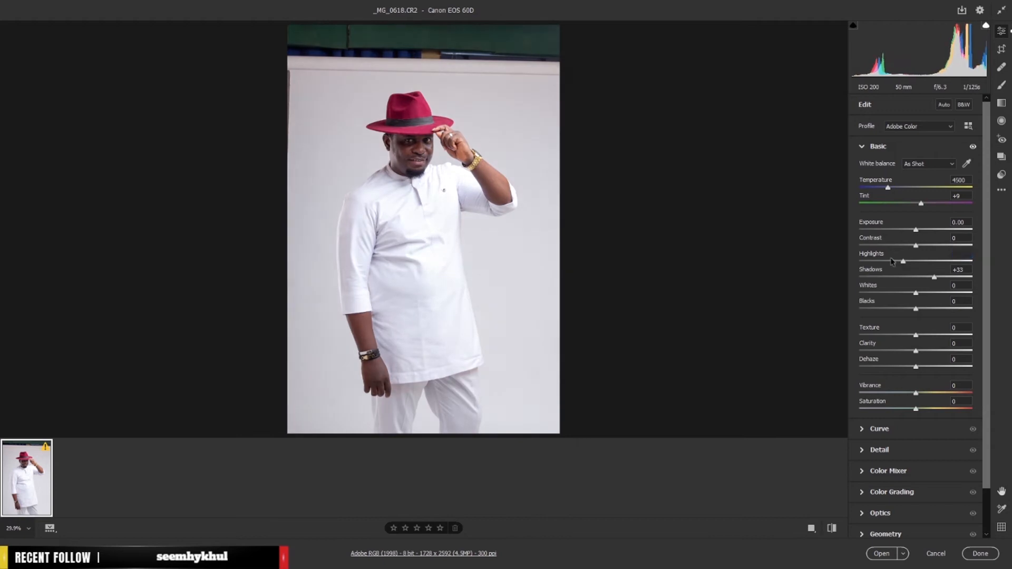
Set the raw photo's Highlights to -34, Shadows to +37, Whites to -29, Blacks to +27 and Contrast to -11.
left_click_drag(887, 261, 936, 277)
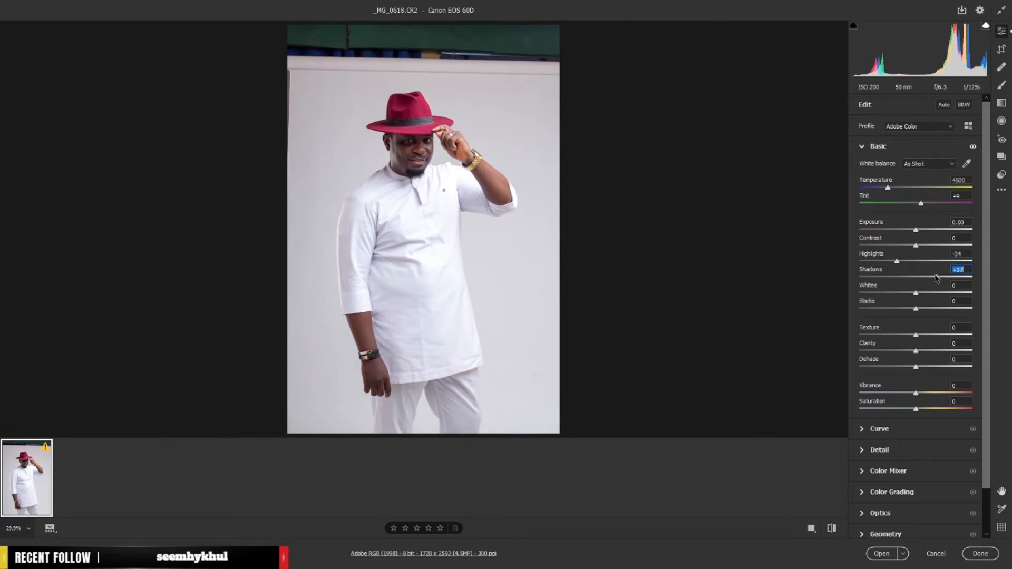
left_click_drag(916, 310, 899, 291)
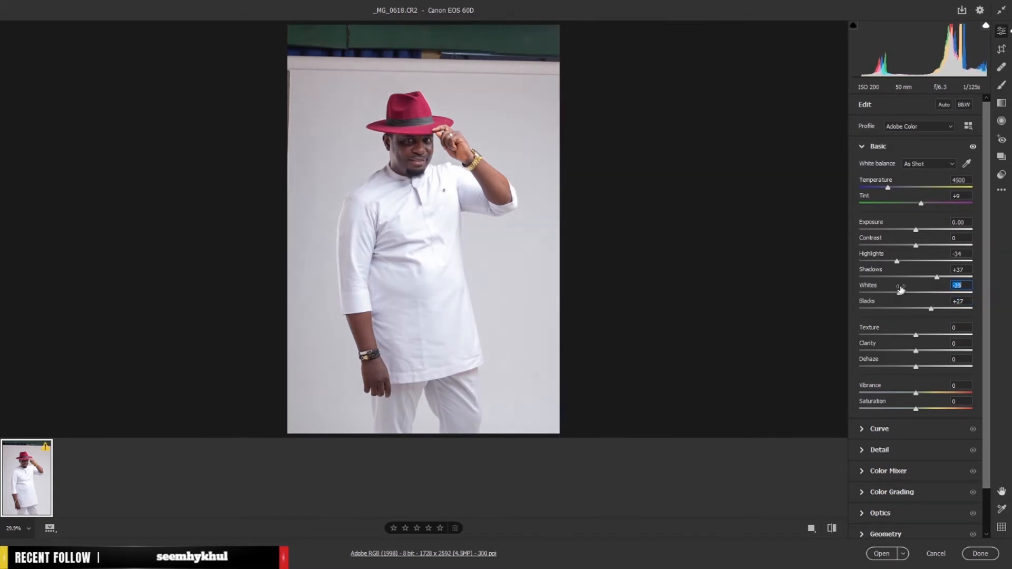
left_click_drag(916, 246, 912, 249)
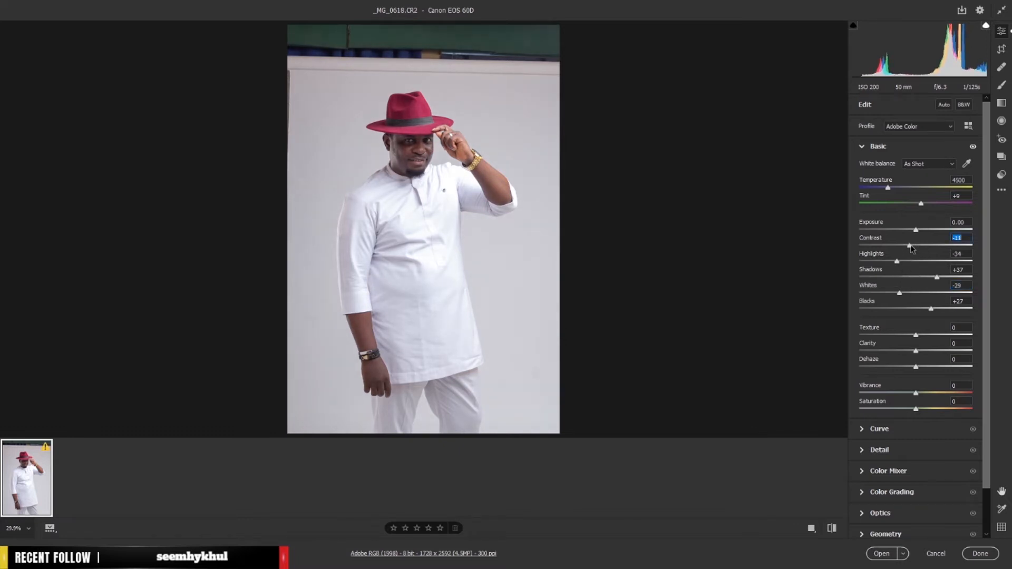
Set Texture to +10, Clarity to +5 and Vibrance to +30, and open the developed photo in Photoshop.
mouse_move(916, 336)
left_mouse_down()
mouse_move(916, 358)
mouse_move(919, 338)
mouse_move(922, 347)
left_mouse_up()
mouse_move(916, 394)
left_mouse_down()
mouse_move(920, 406)
mouse_move(932, 397)
left_mouse_up()
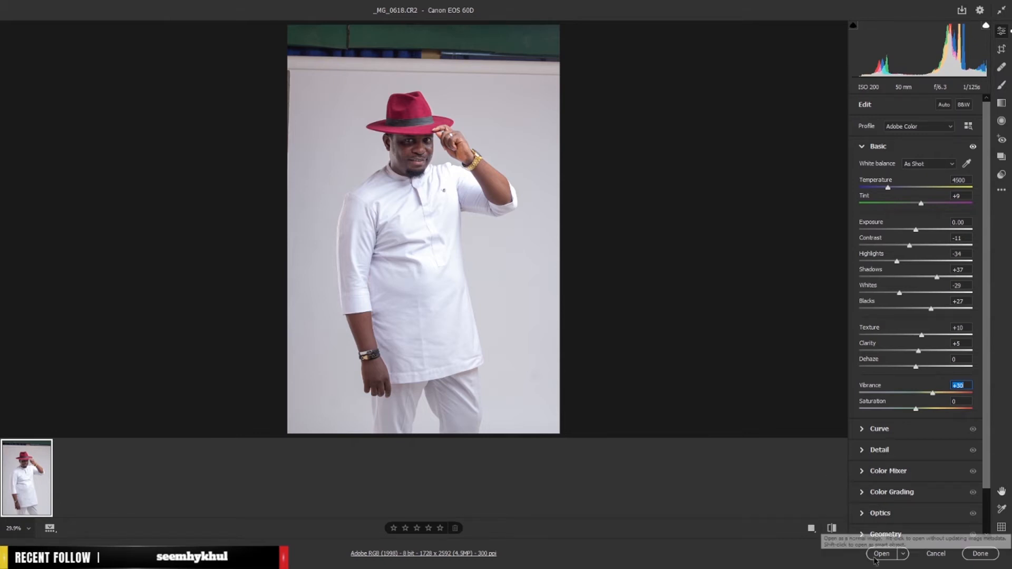
left_click(881, 553)
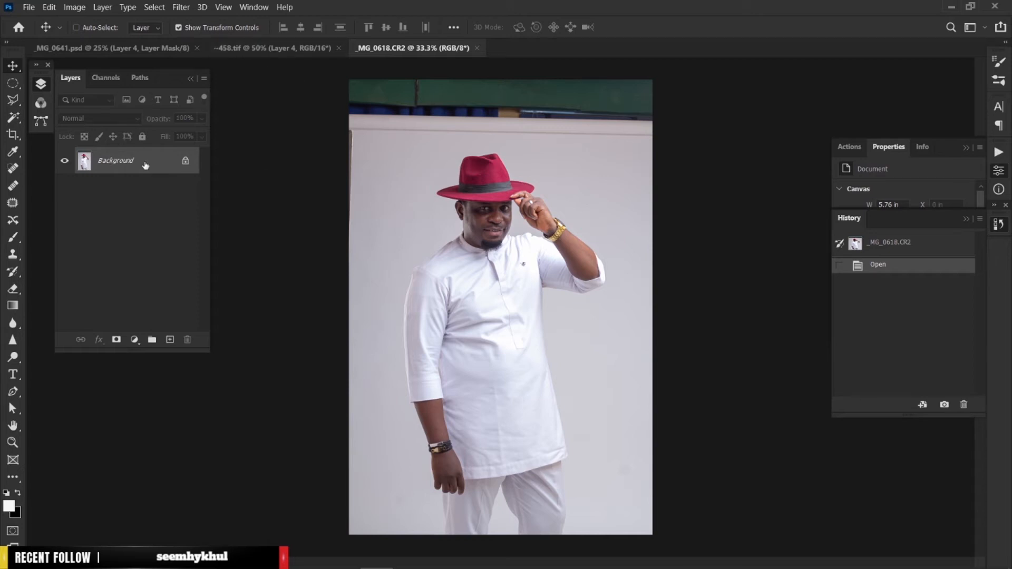
Duplicate the Background layer and select the man on the copy with Select Subject.
key("ctrl+j")
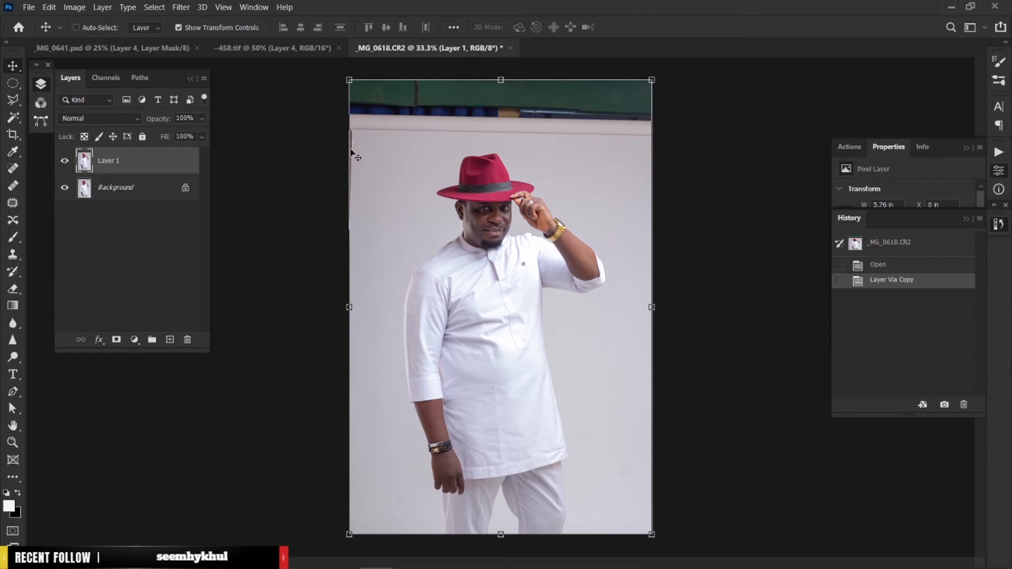
key("b")
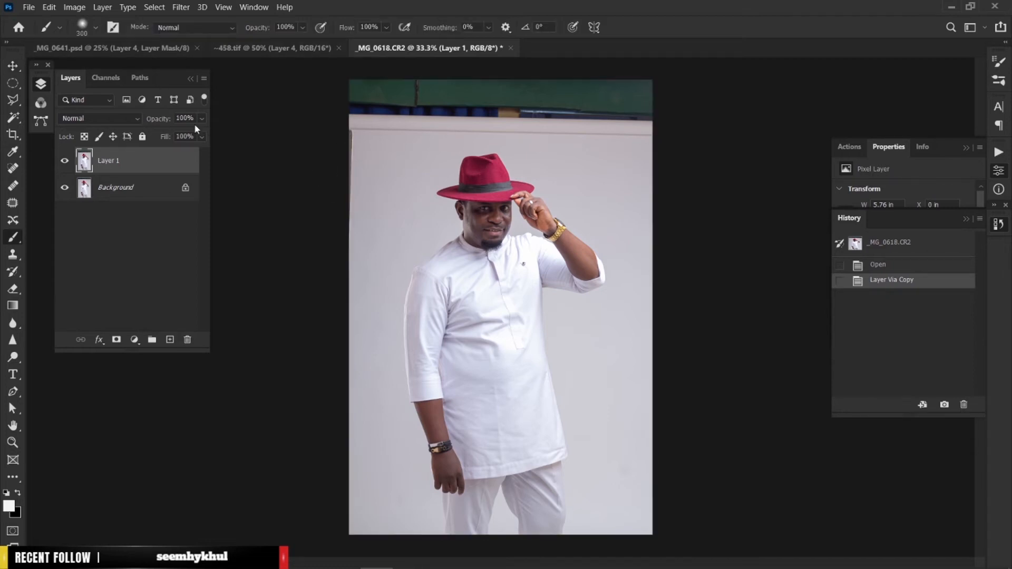
left_click(155, 7)
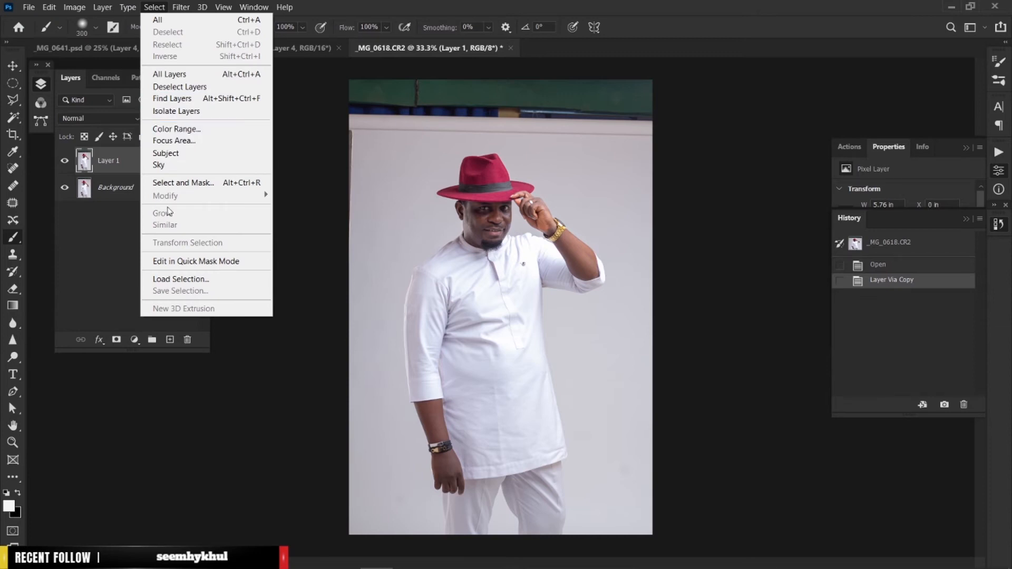
left_click(166, 153)
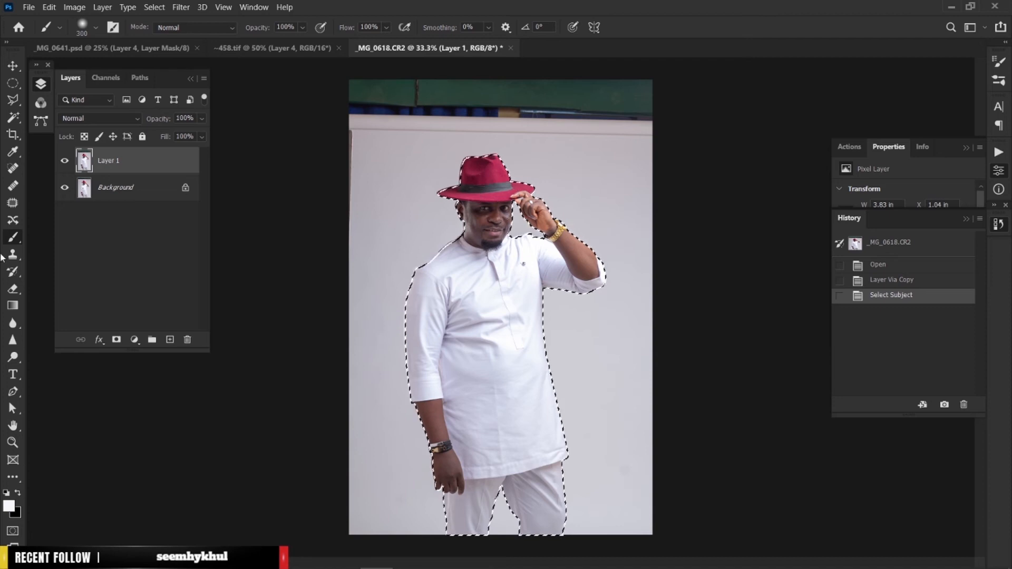
Copy the selected man onto his own layer with Layer Via Copy.
left_click(338, 210)
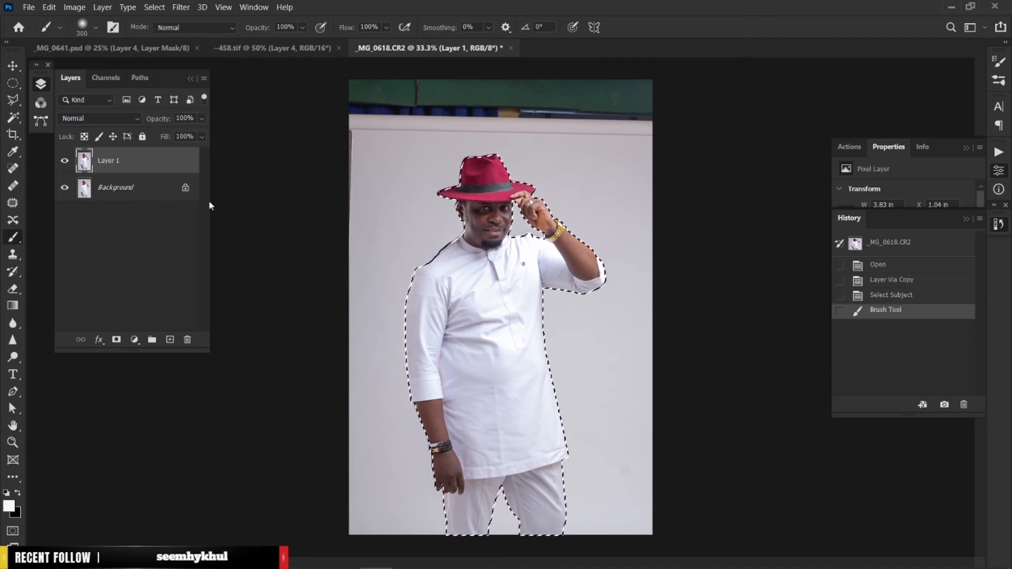
key("ctrl+z")
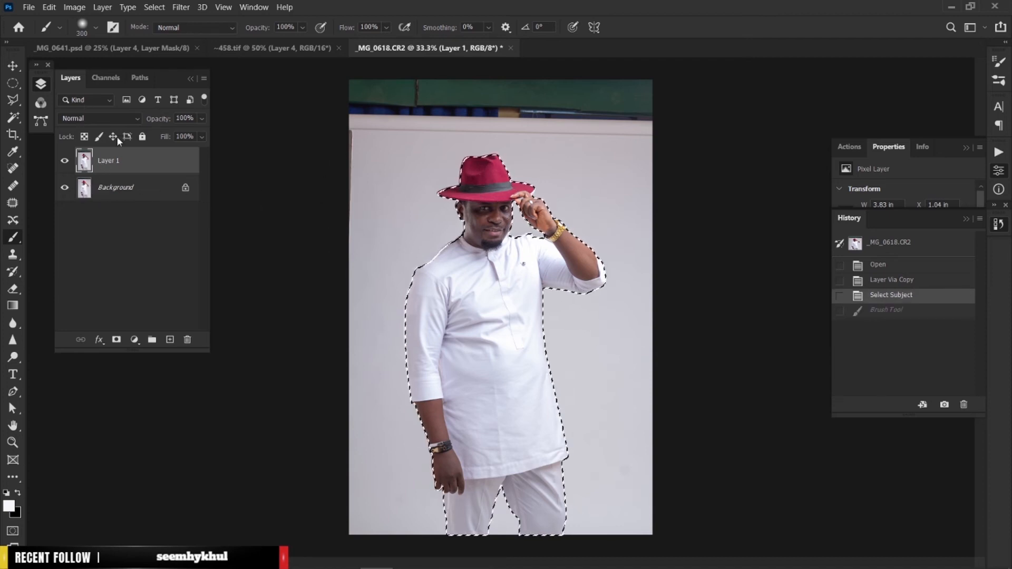
key("l")
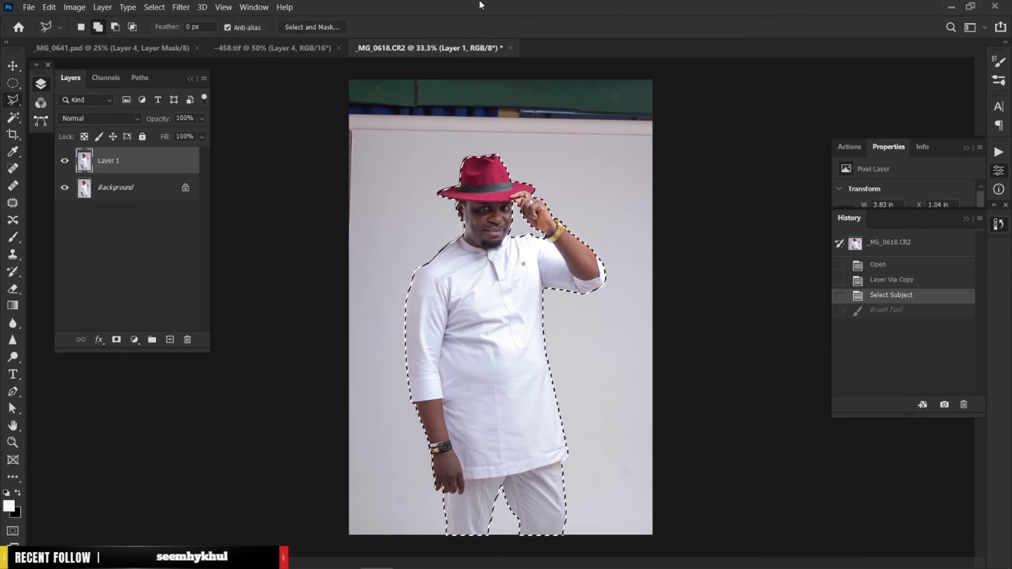
right_click(472, 325)
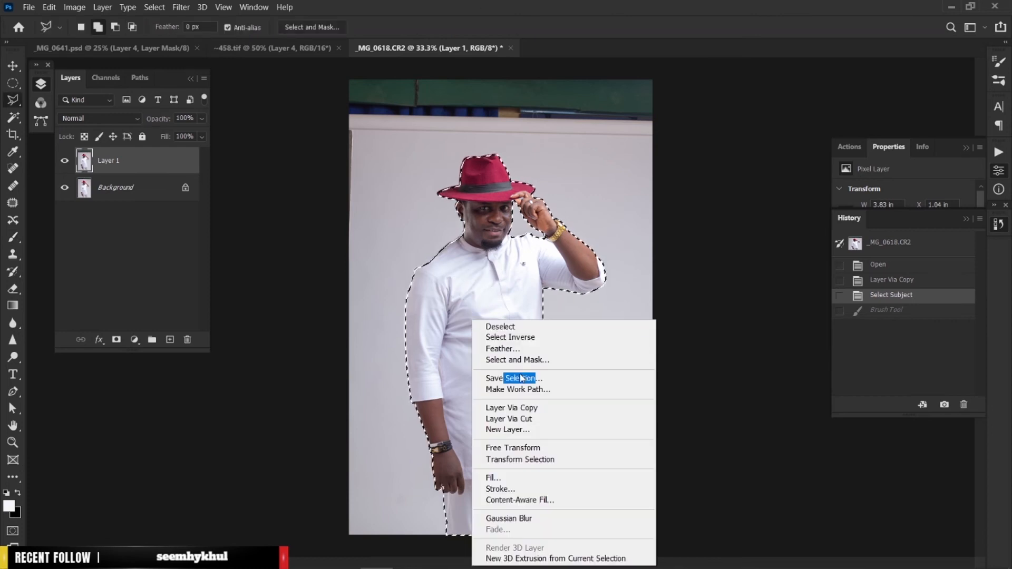
left_click(526, 407)
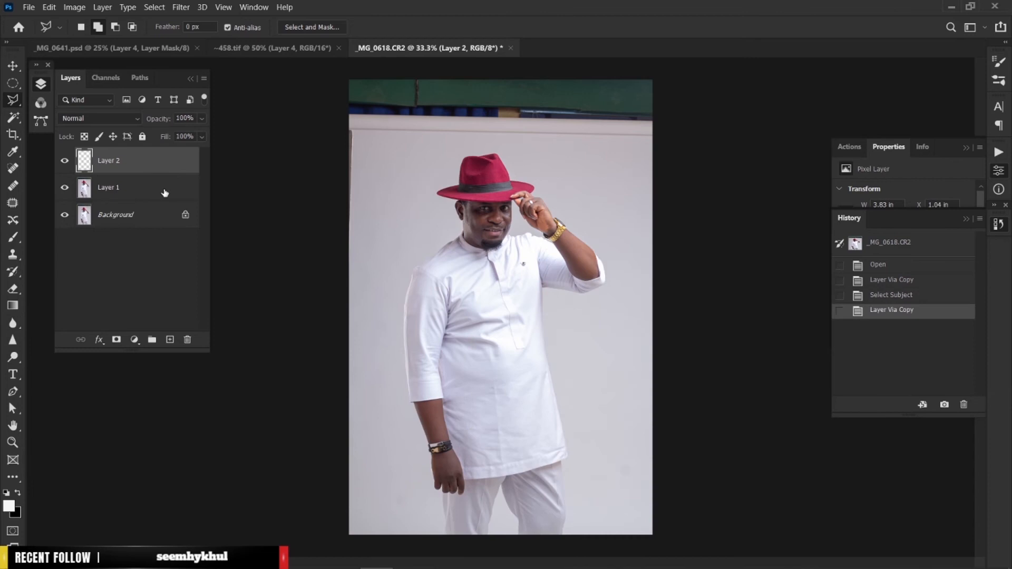
On Layer 1, paint over the green wall and backdrop edges with the sampled light grey backdrop colour and a soft 400 px brush.
key("b")
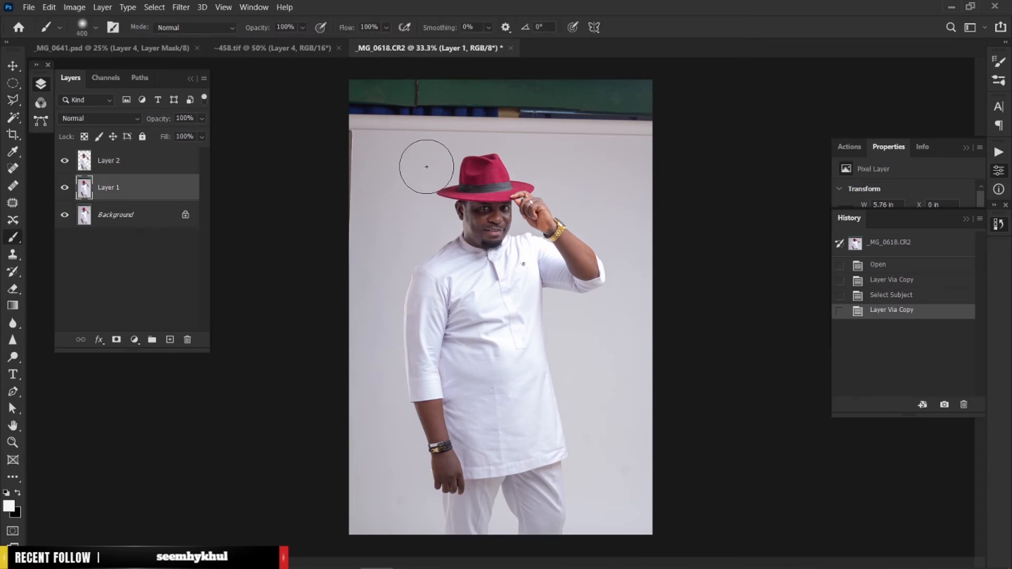
key("bracketright")
mouse_move(406, 124)
left_mouse_down()
mouse_move(360, 99)
mouse_move(405, 93)
mouse_move(368, 113)
left_mouse_up()
key("ctrl+z")
left_click(390, 259, "alt")
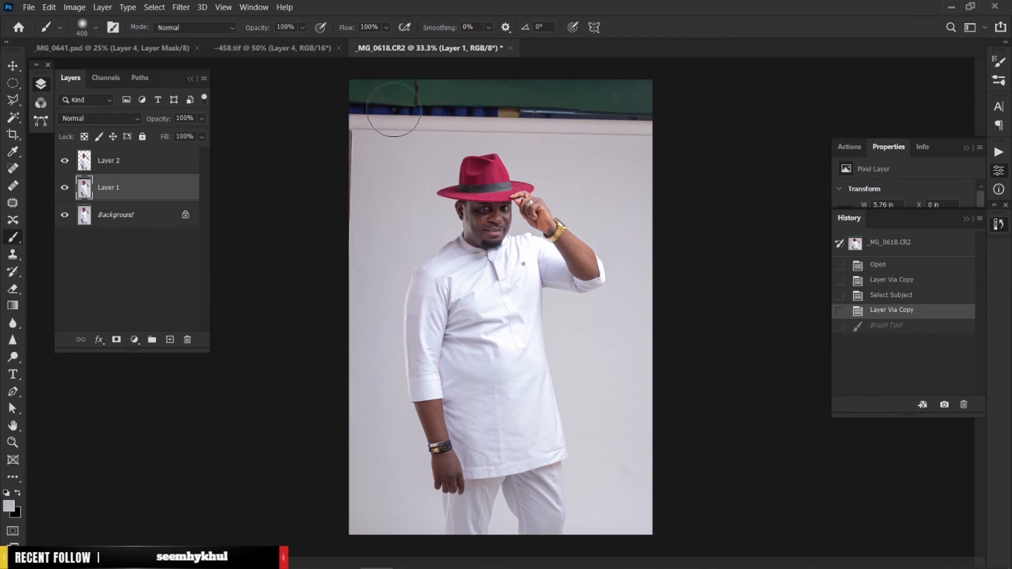
left_click_drag(366, 109, 411, 100)
left_click_drag(369, 105, 339, 82)
key("ctrl+z")
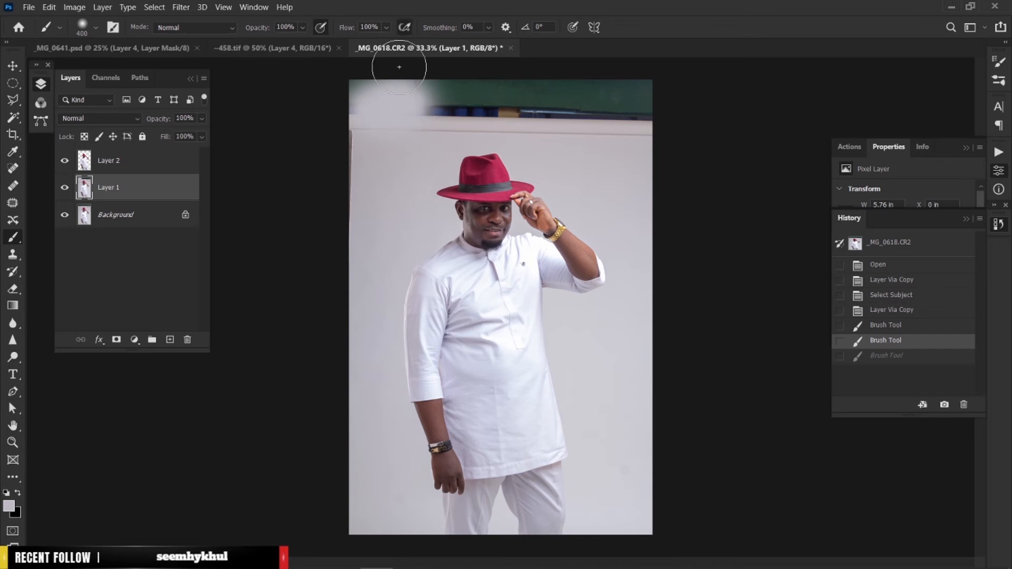
mouse_move(327, 95)
left_mouse_down()
mouse_move(628, 95)
mouse_move(324, 110)
mouse_move(583, 99)
mouse_move(599, 86)
mouse_move(626, 102)
mouse_move(620, 134)
mouse_move(565, 101)
mouse_move(457, 106)
mouse_move(296, 203)
left_mouse_up()
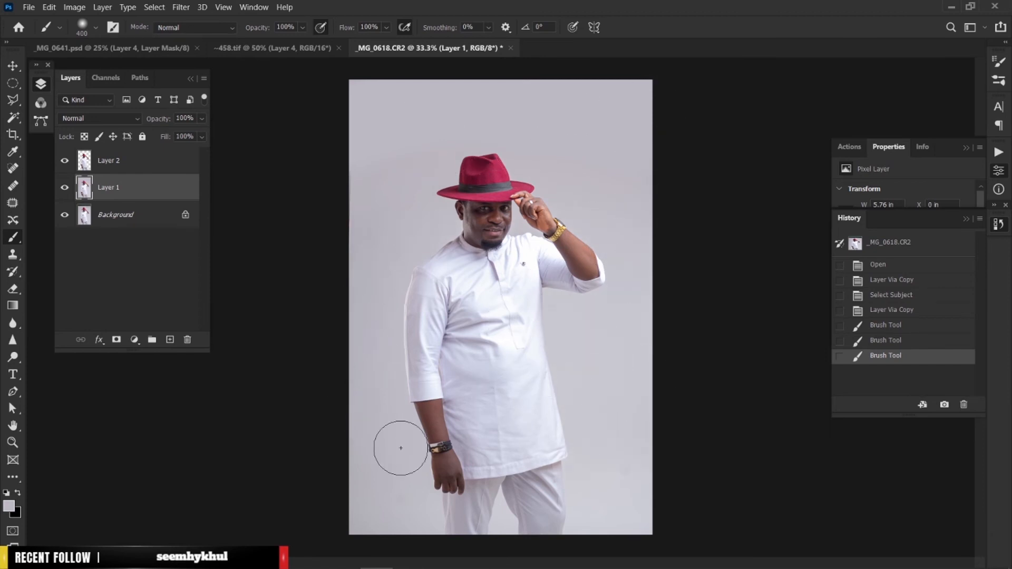
Even out the remaining backdrop beside the man's body and below his raised arm with the same grey brush on Layer 1.
left_click_drag(565, 515, 675, 468)
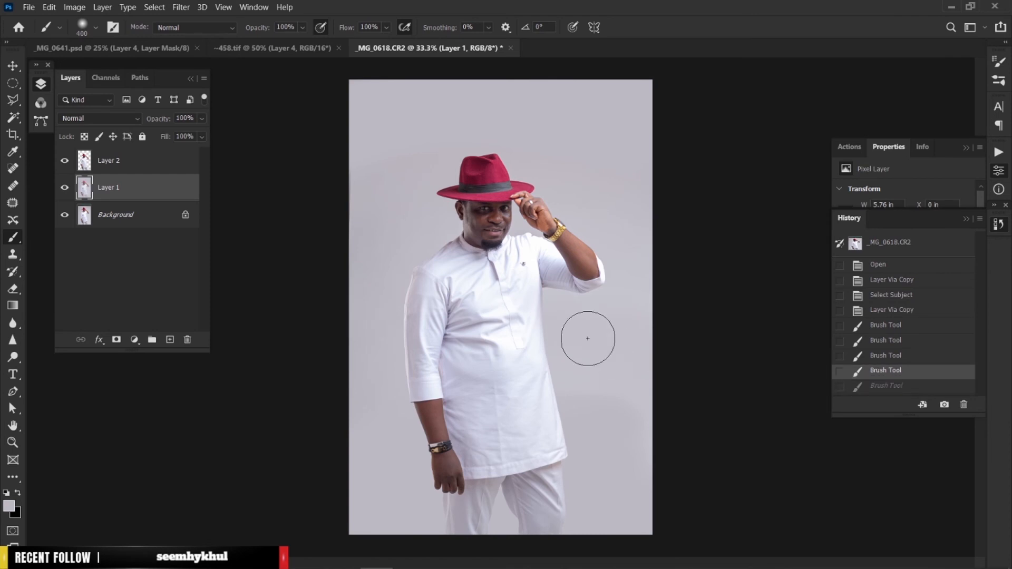
left_click_drag(585, 334, 580, 299)
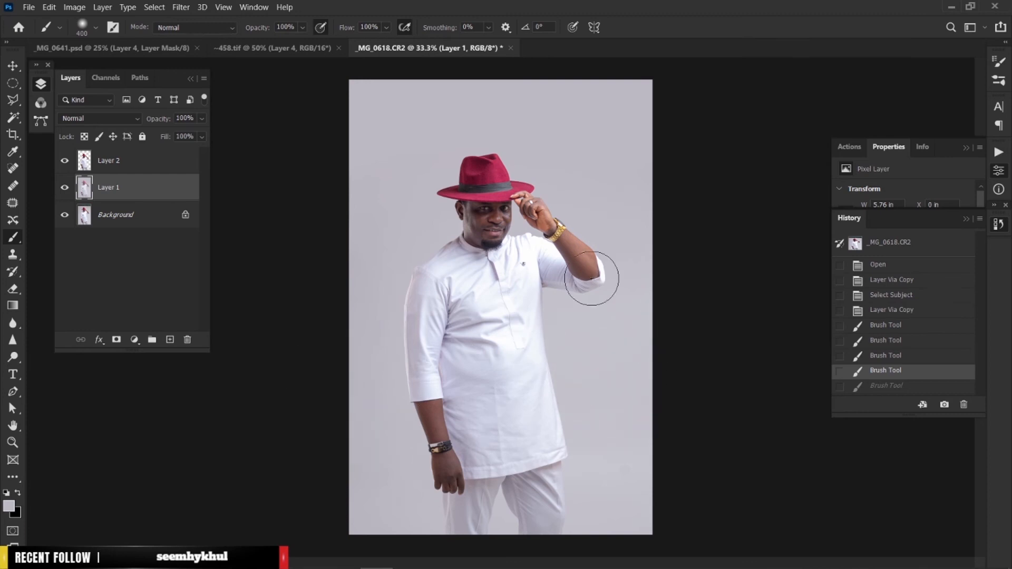
key("ctrl+shift+z")
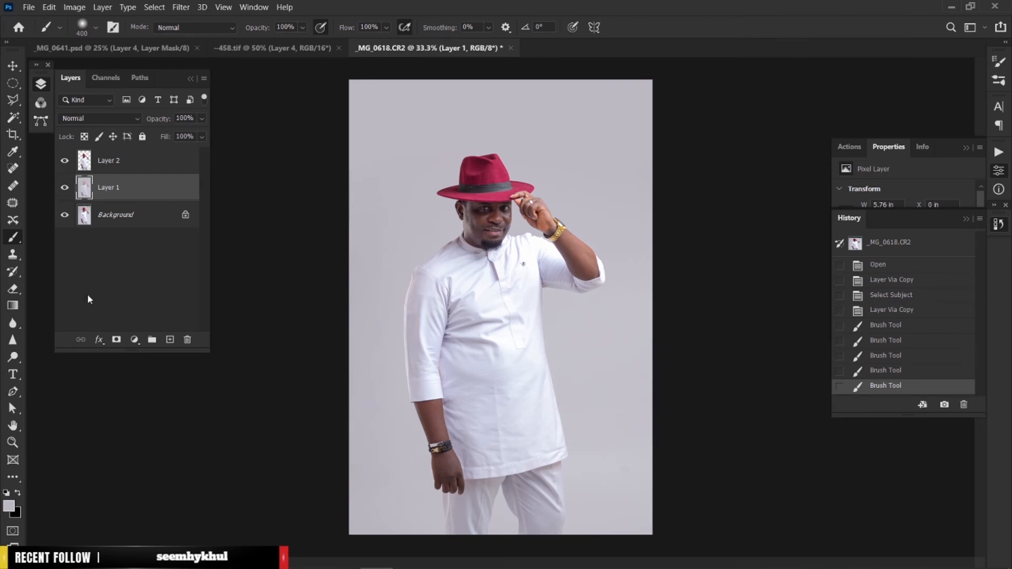
Set the foreground colour to #e3e1eb and paint the entire backdrop around the man on Layer 1 with it.
left_click(10, 508)
mouse_move(641, 138)
left_mouse_down()
mouse_move(633, 137)
mouse_move(637, 116)
left_mouse_up()
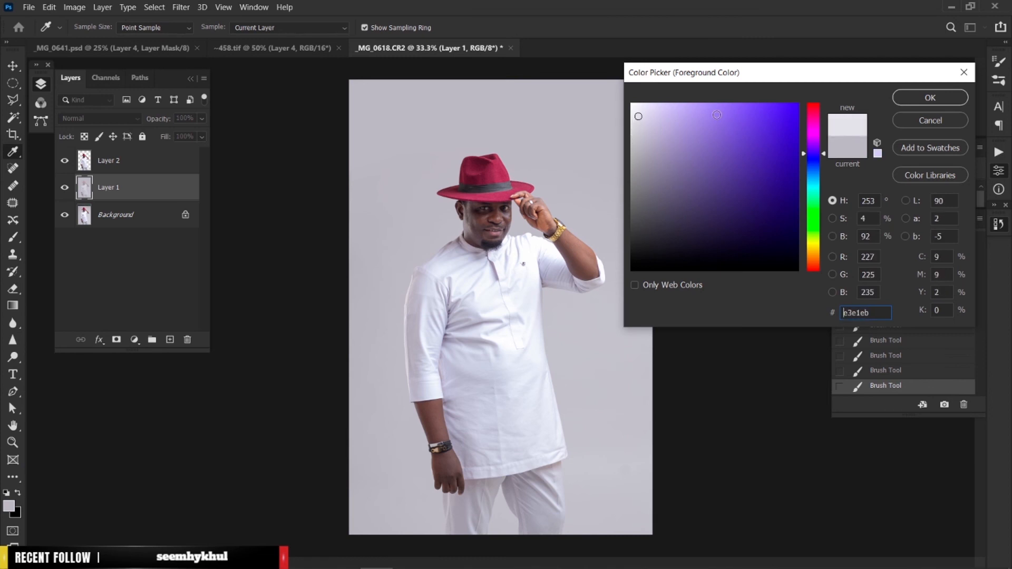
left_click(955, 100)
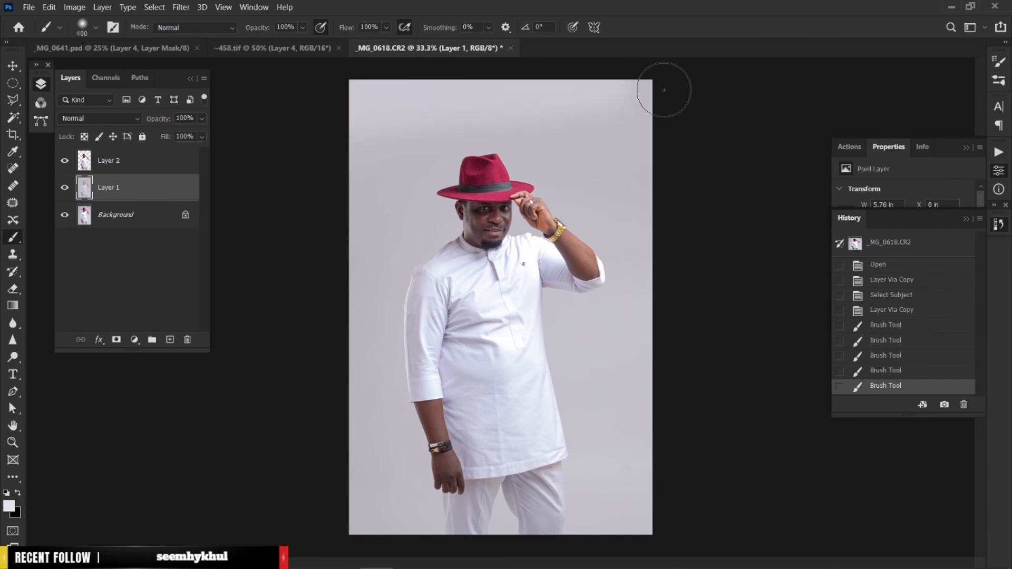
mouse_move(560, 106)
left_mouse_down()
mouse_move(332, 144)
mouse_move(529, 213)
mouse_move(474, 190)
left_mouse_up()
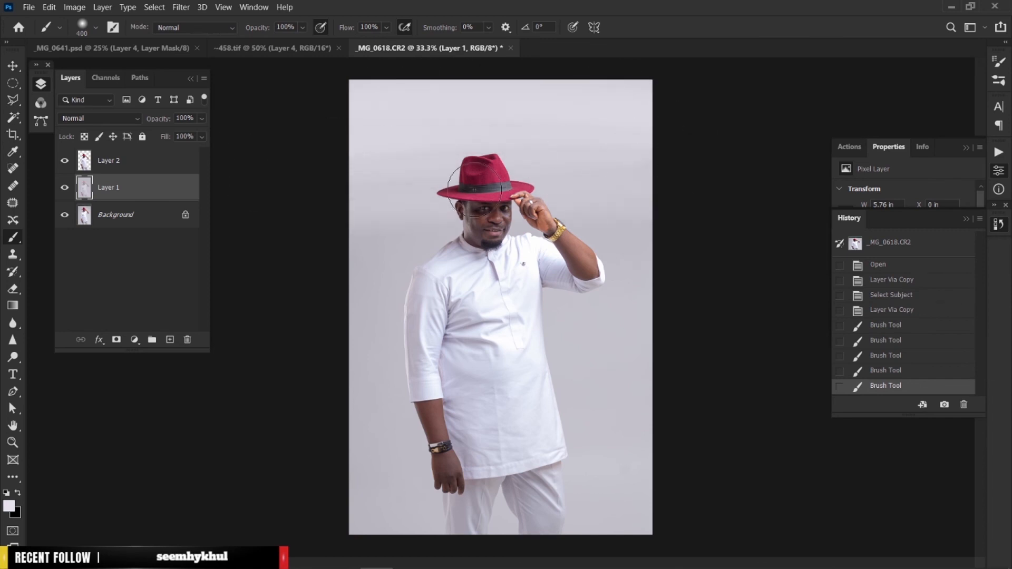
mouse_move(298, 349)
left_mouse_down()
mouse_move(330, 388)
mouse_move(621, 418)
mouse_move(583, 485)
mouse_move(393, 514)
left_mouse_up()
mouse_move(621, 163)
left_mouse_down()
mouse_move(263, 162)
mouse_move(639, 176)
mouse_move(406, 275)
mouse_move(349, 350)
mouse_move(420, 325)
mouse_move(370, 362)
mouse_move(386, 415)
mouse_move(303, 457)
mouse_move(395, 490)
mouse_move(285, 498)
mouse_move(425, 511)
left_mouse_up()
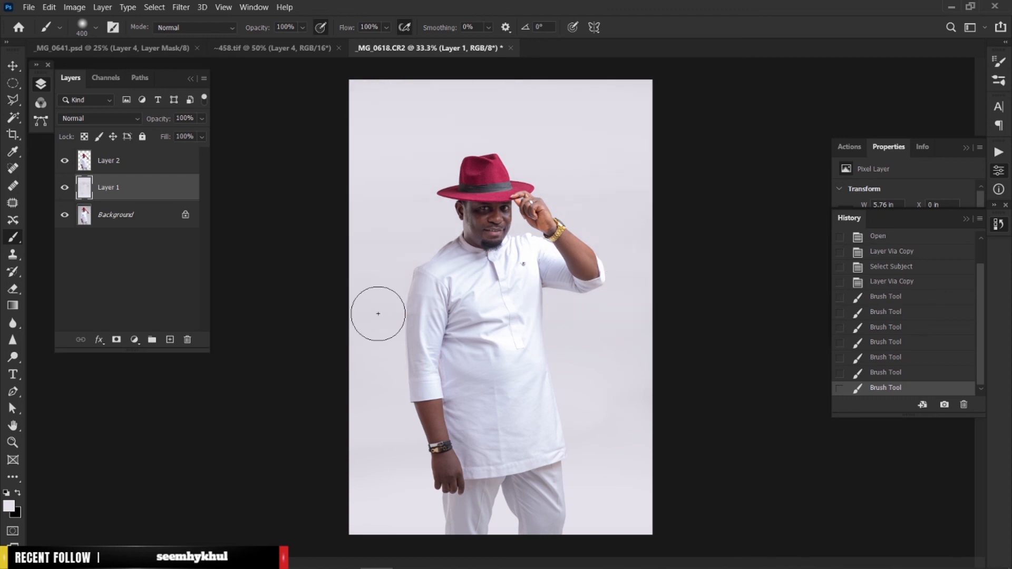
left_click(543, 528)
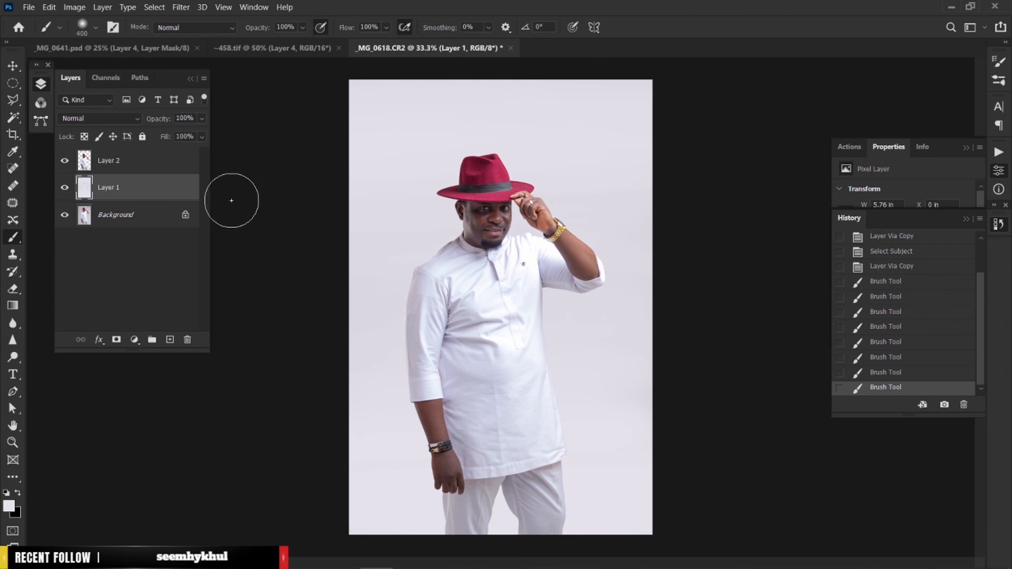
Toggle the visibility of Layer 1 and Layer 2 to check the painted backdrop and the cut-out man.
left_click(63, 188)
left_click(61, 190)
left_click(63, 188)
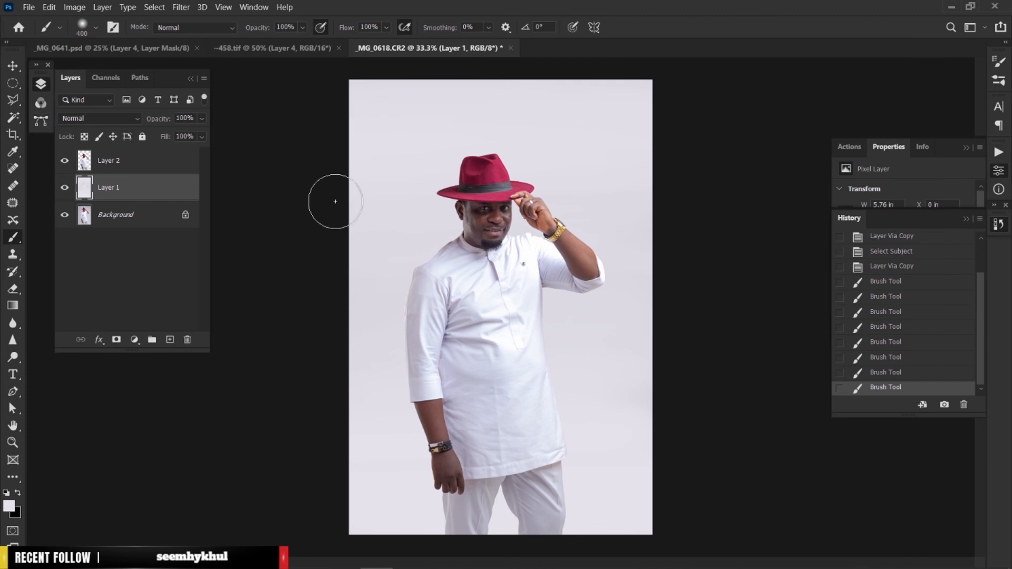
left_click(107, 167)
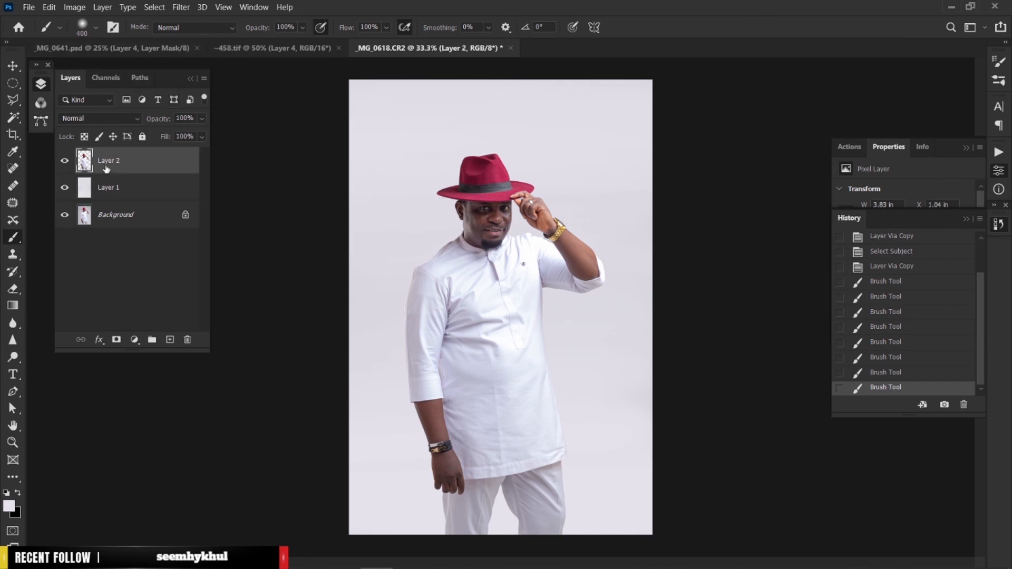
left_click(65, 162)
left_click(65, 162)
left_click(13, 408)
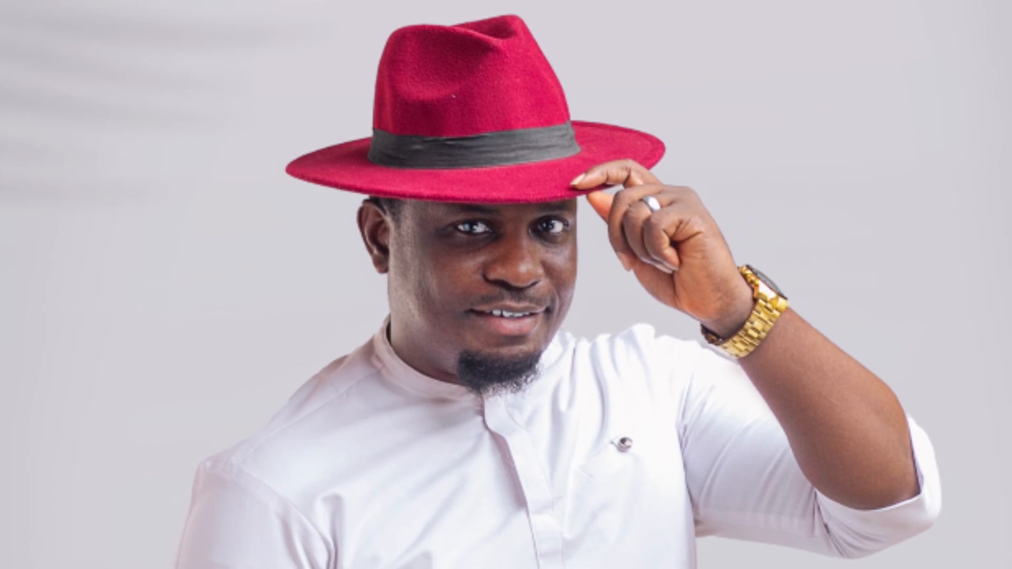